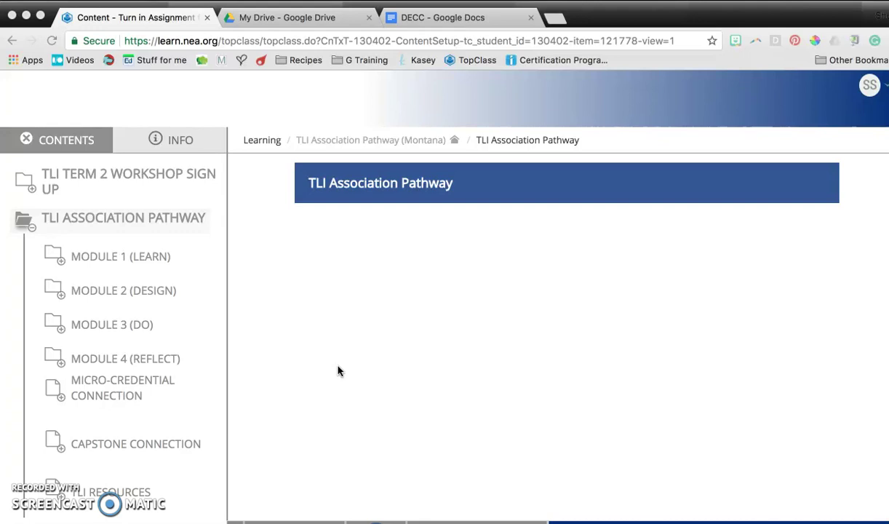
Expand Module 1 (Learn) and open its Diversity-Equity-Cultural Competence page
left_click(61, 261)
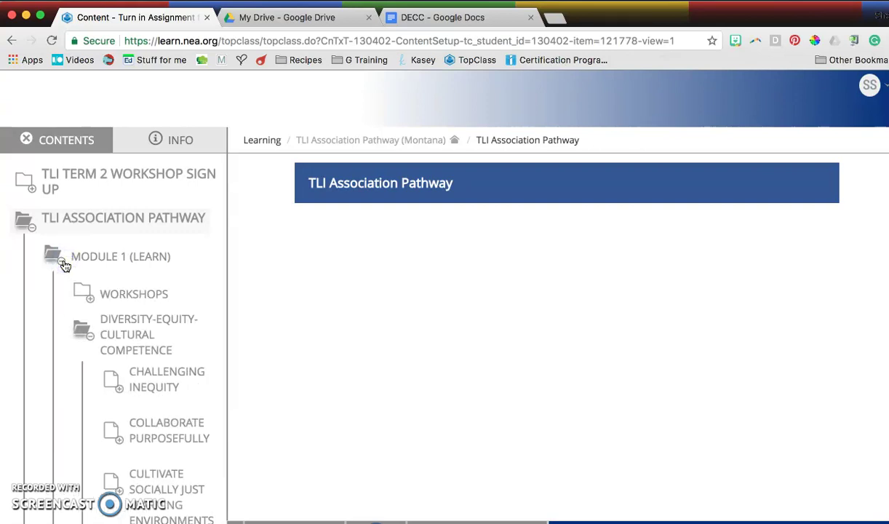
left_click(90, 295)
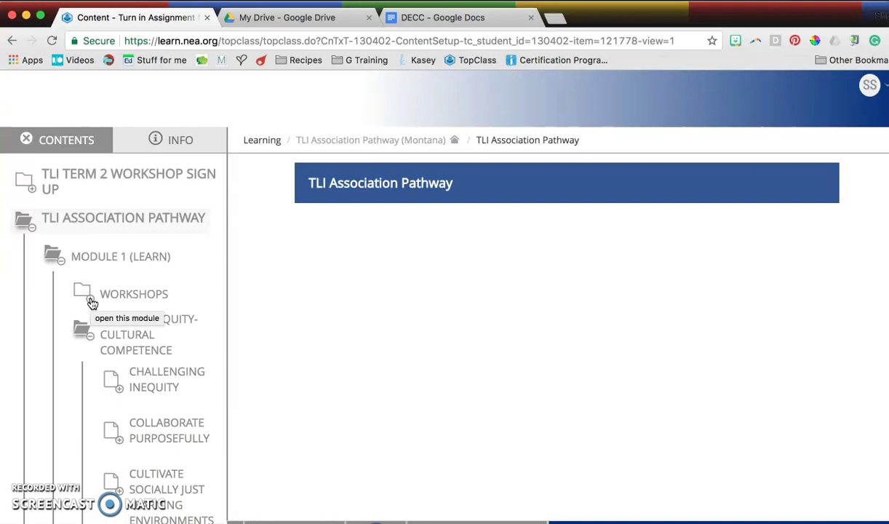
scroll(92, 302, "down", 1)
left_click(106, 304)
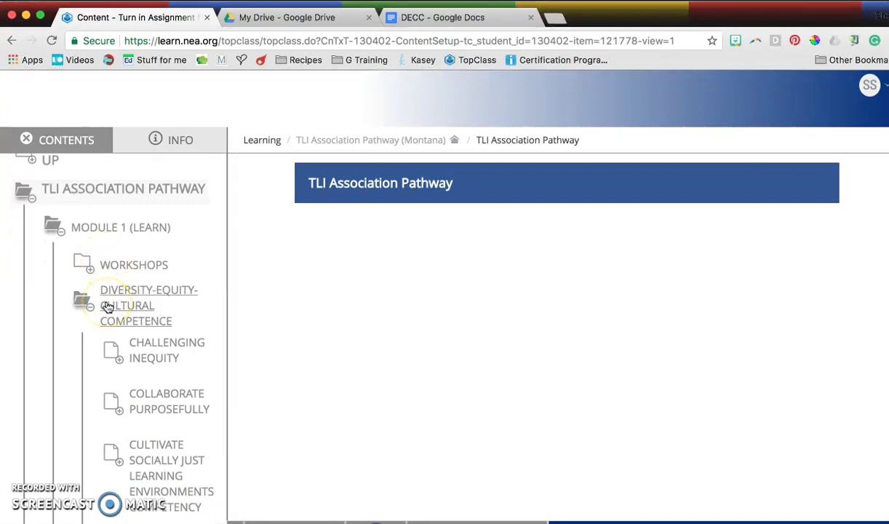
left_click(107, 305)
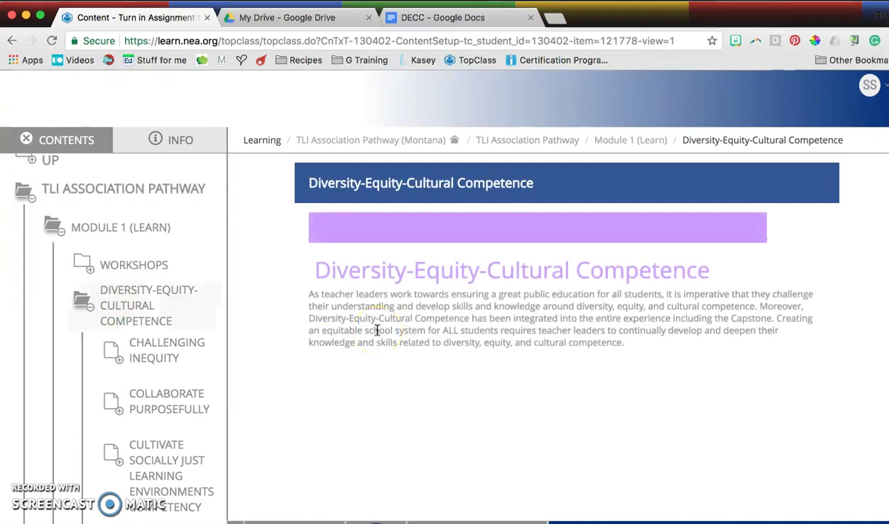
Open the Challenging Inequity assignment and select its full assignment text
left_click(753, 501)
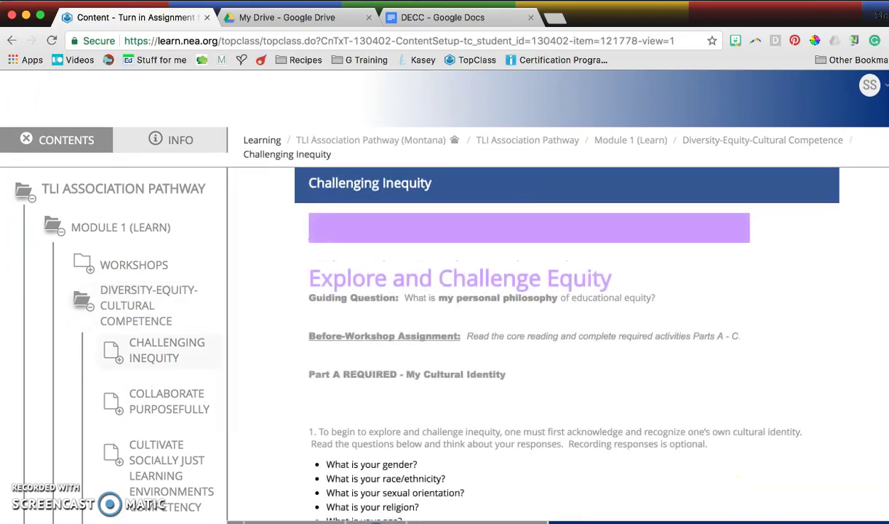
scroll(615, 301, "down", 3)
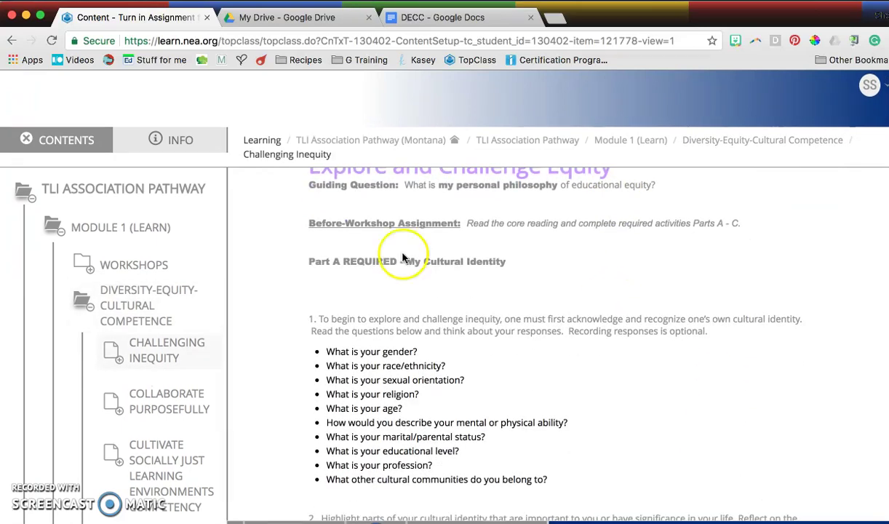
scroll(366, 328, "down", 5)
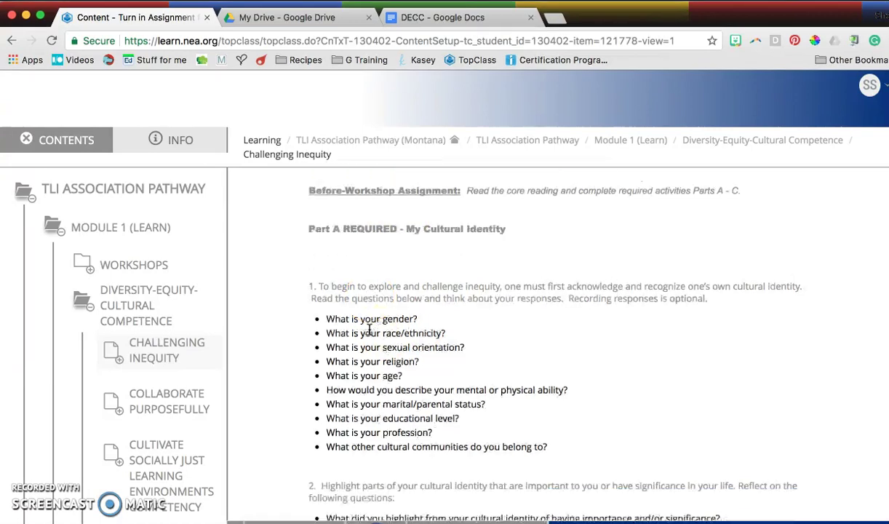
scroll(368, 328, "down", 4)
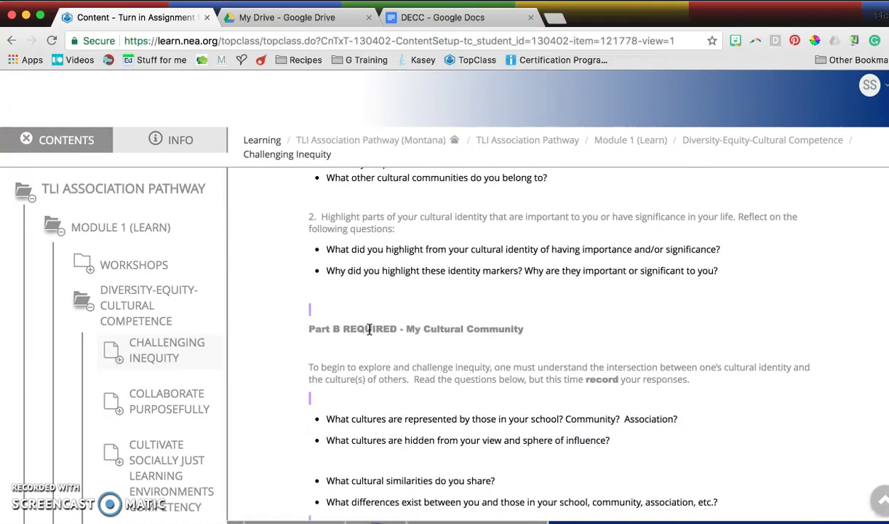
scroll(369, 328, "up", 10)
left_click(302, 220)
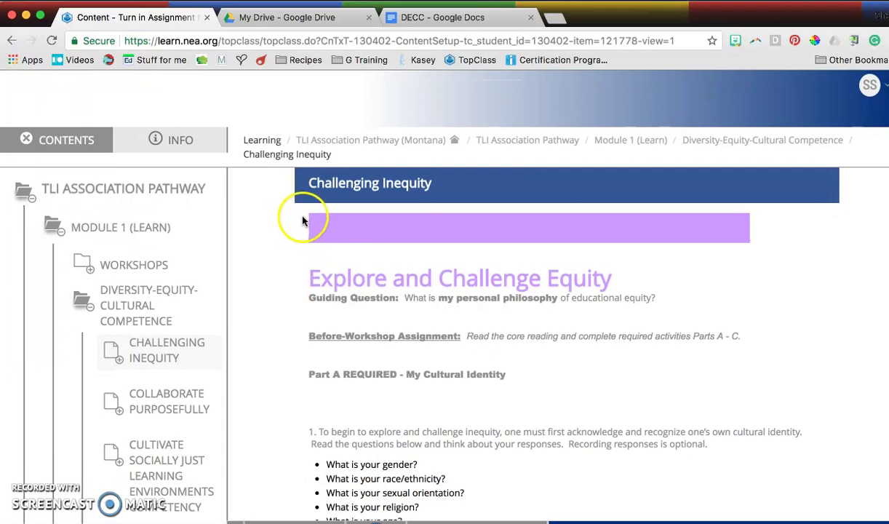
left_click_drag(309, 222, 700, 471)
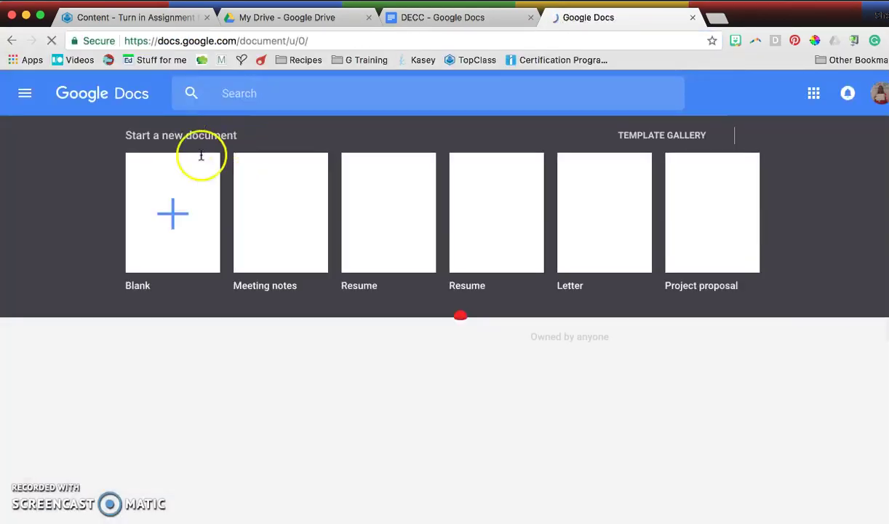
Start a blank Google Doc and paste the copied Challenging Inequity text into it
left_click(174, 217)
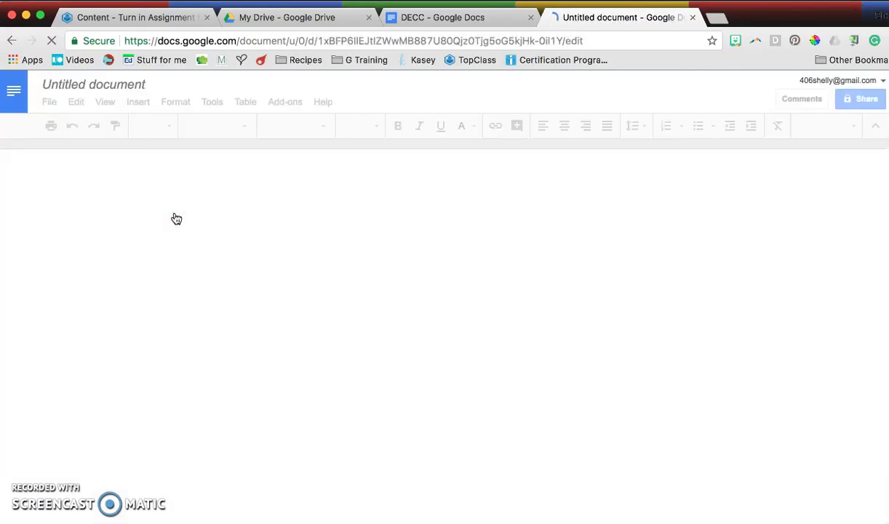
left_click(218, 226)
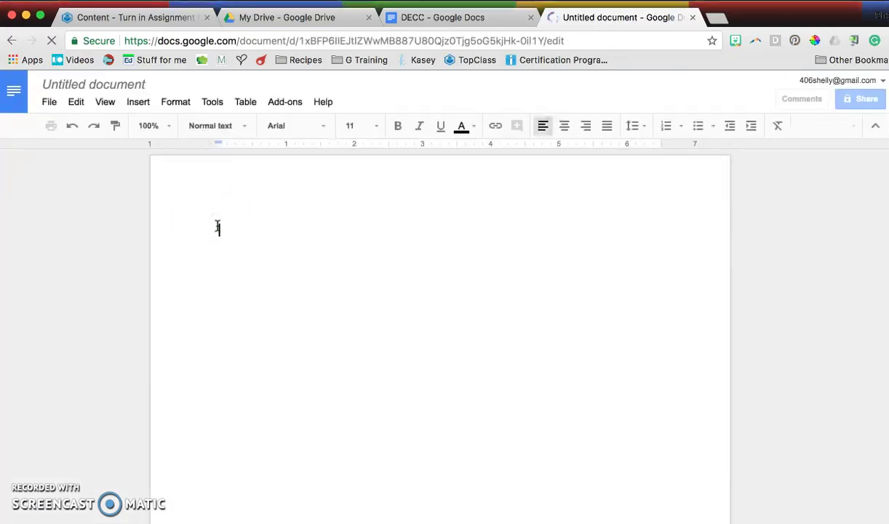
type("Construct your personal philosophy of educational equity using the previous activities as a reference or springboard, consider any or all of the following questions to help you construct your personal philosophy:  What is your current reality? What needs are being addressed? What needs are not being addressed? Where might healing need to occur? Where is equity work reflected in the curriculum, instruction and assessment work?  If equity work is not reflected in the curriculum, instruction and assessment, how are these being affected by the lack of equity work?")
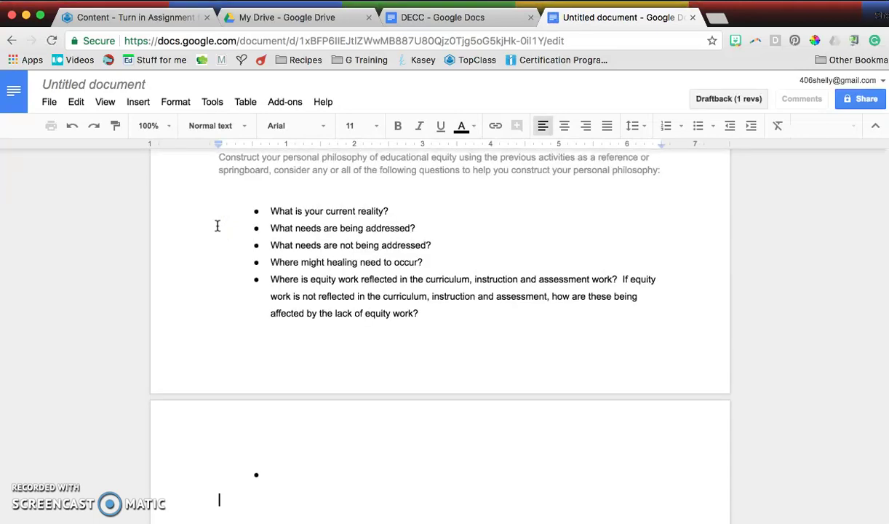
scroll(217, 226, "up", 20)
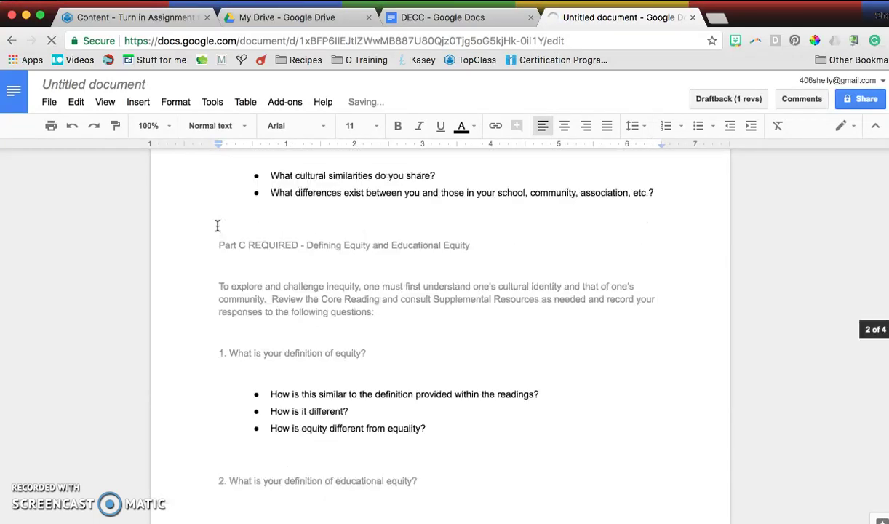
scroll(284, 300, "up", 15)
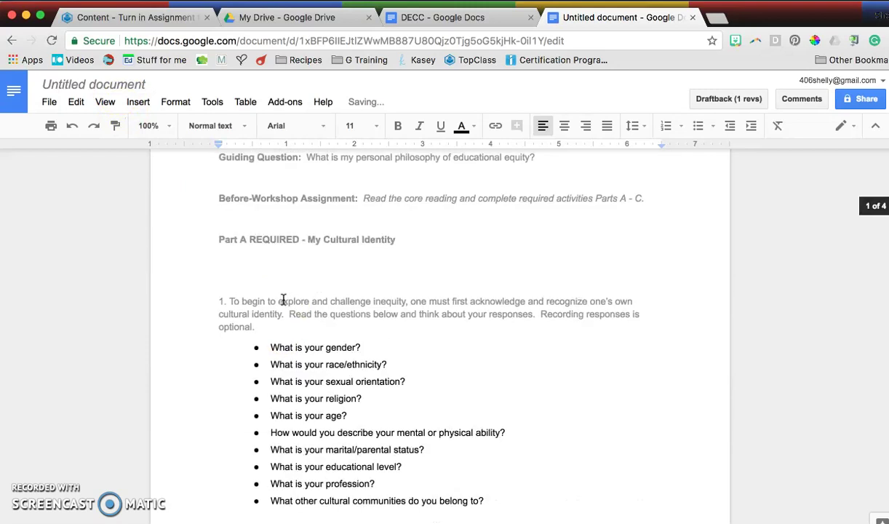
scroll(283, 299, "down", 5)
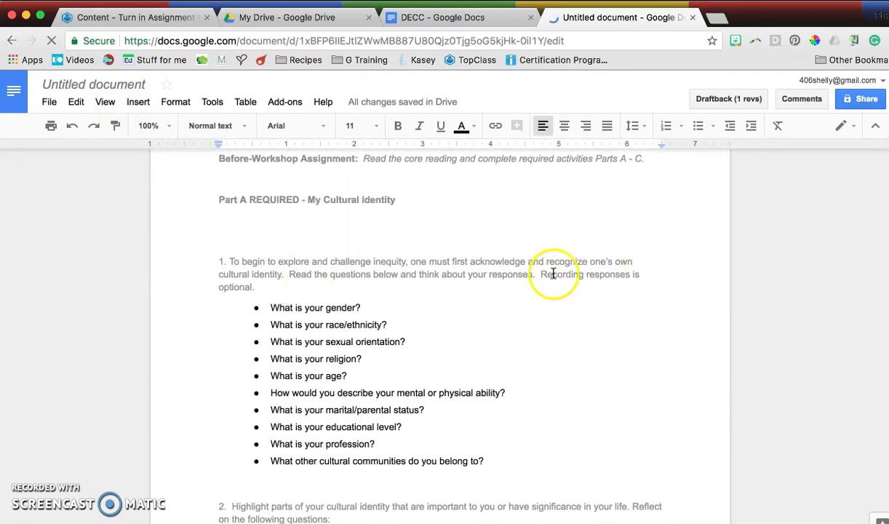
Delete Part A's first question and its bullet list from the document
left_click_drag(540, 274, 617, 296)
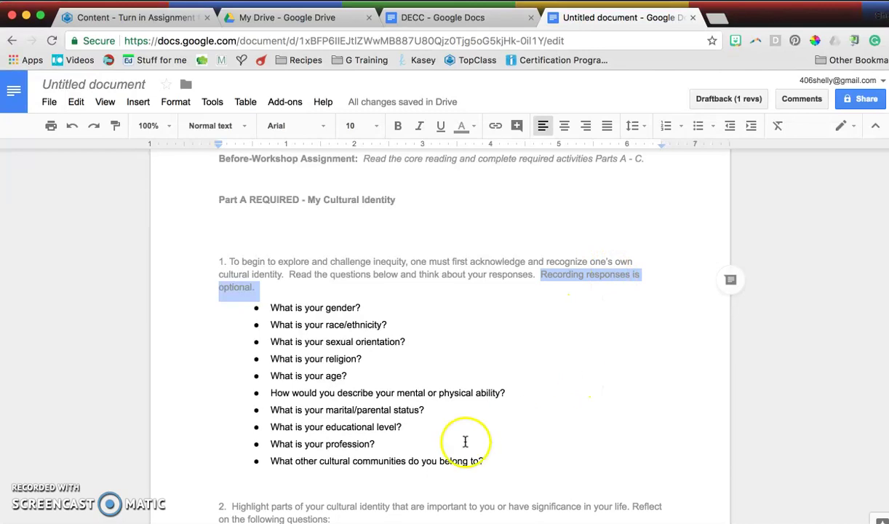
left_click_drag(502, 468, 145, 261)
key("BackSpace")
key("BackSpace")
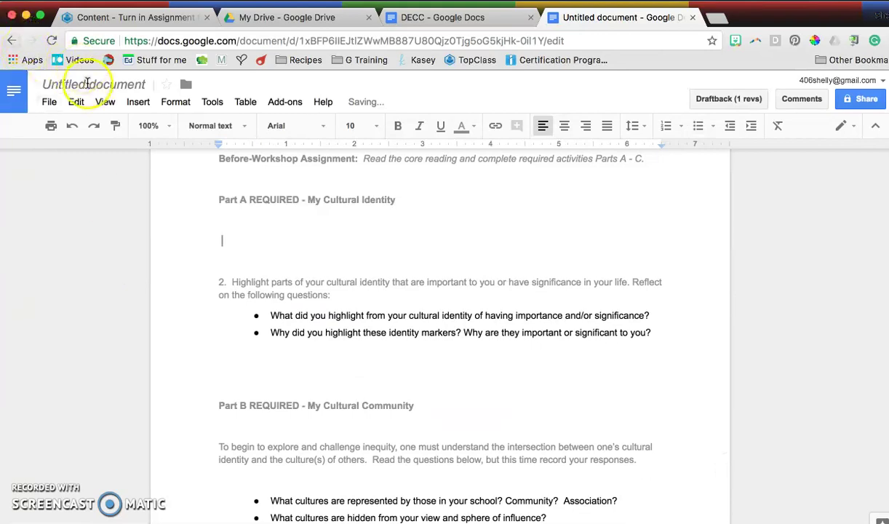
Glance at the DECC document, then return to the TopClass assignment tab
left_click(425, 16)
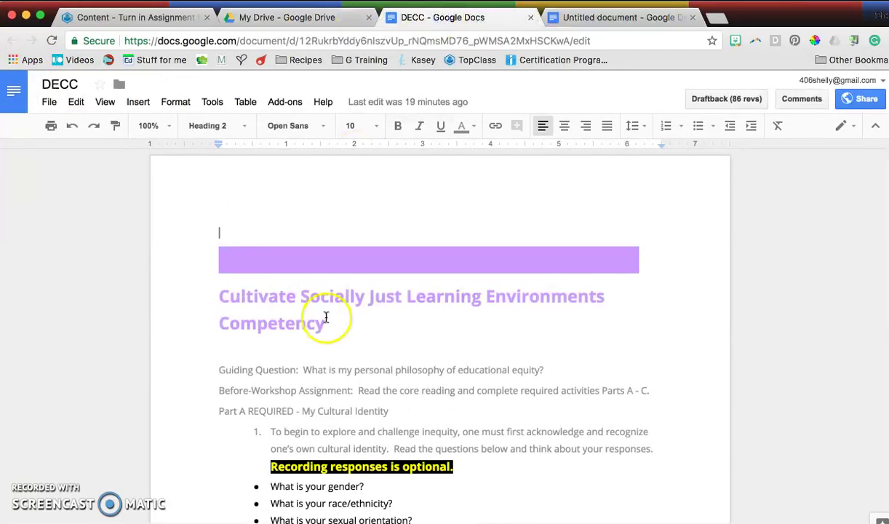
scroll(412, 374, "down", 3)
scroll(411, 373, "up", 5)
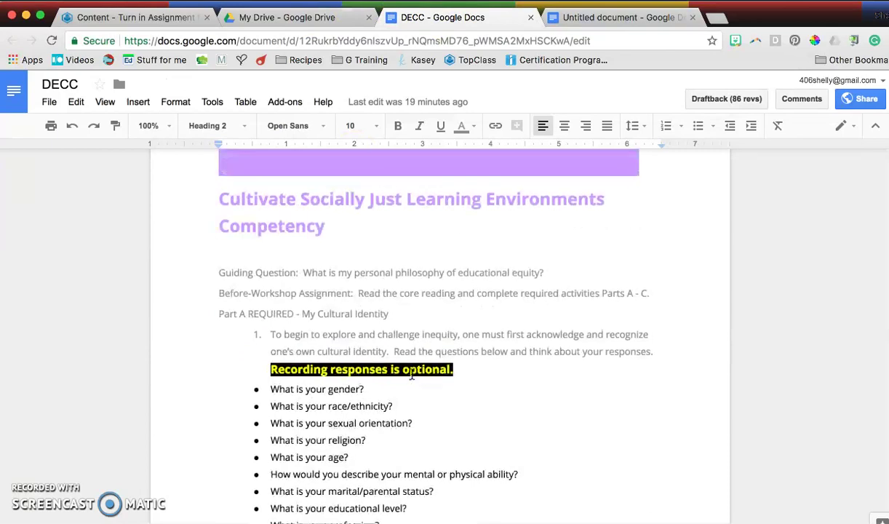
left_click(124, 16)
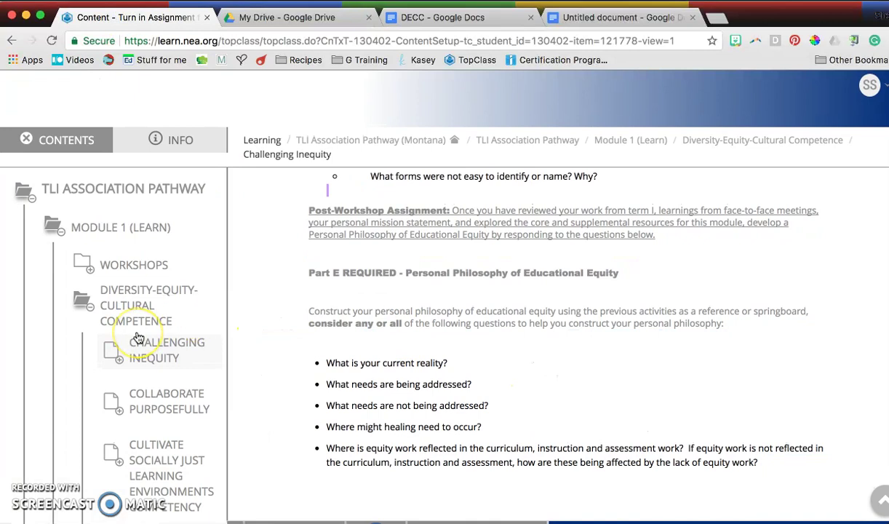
Open the Turn in Assignment page for Diversity-Equity-Cultural Competence
scroll(138, 337, "down", 5)
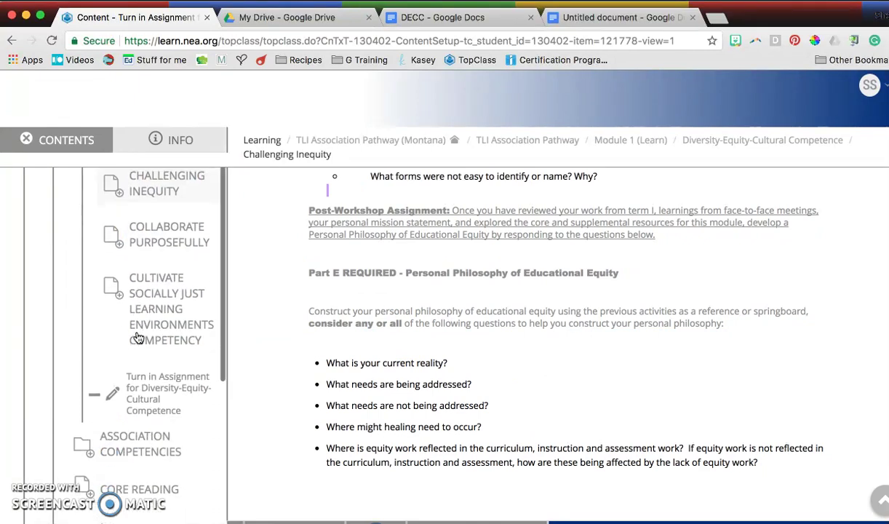
scroll(138, 337, "up", 5)
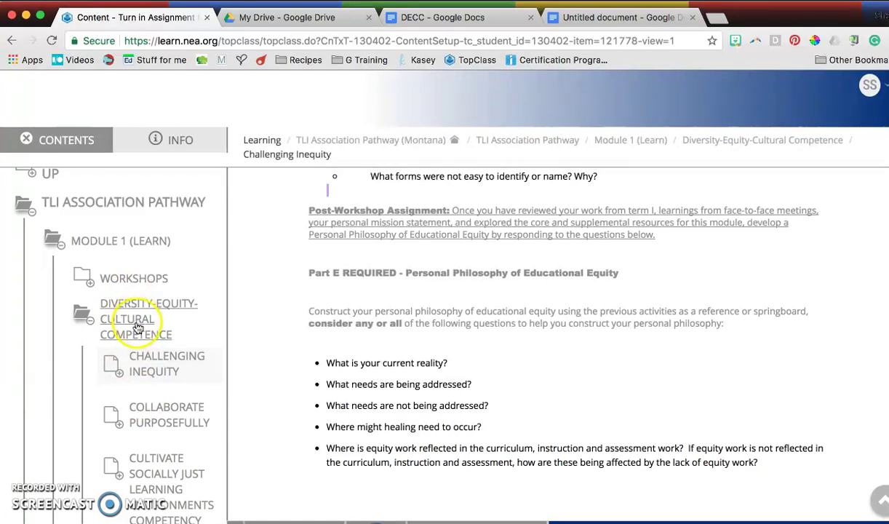
scroll(145, 429, "down", 5)
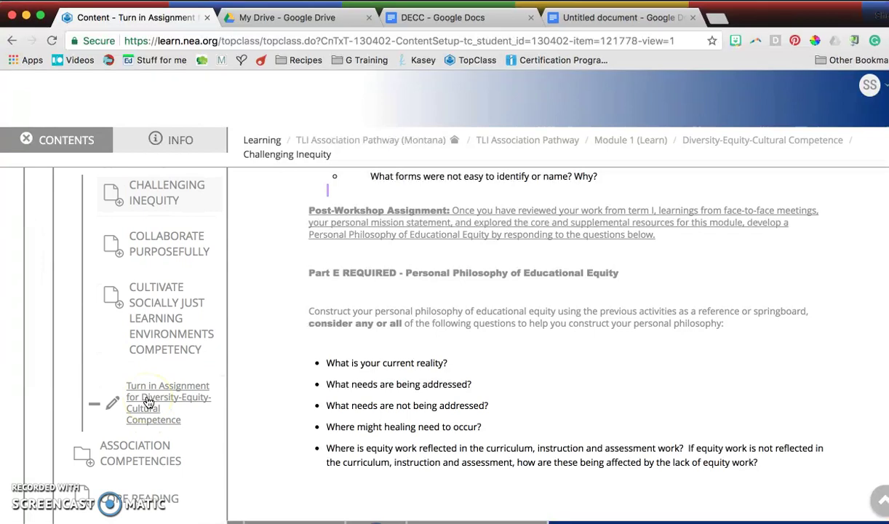
left_click(148, 402)
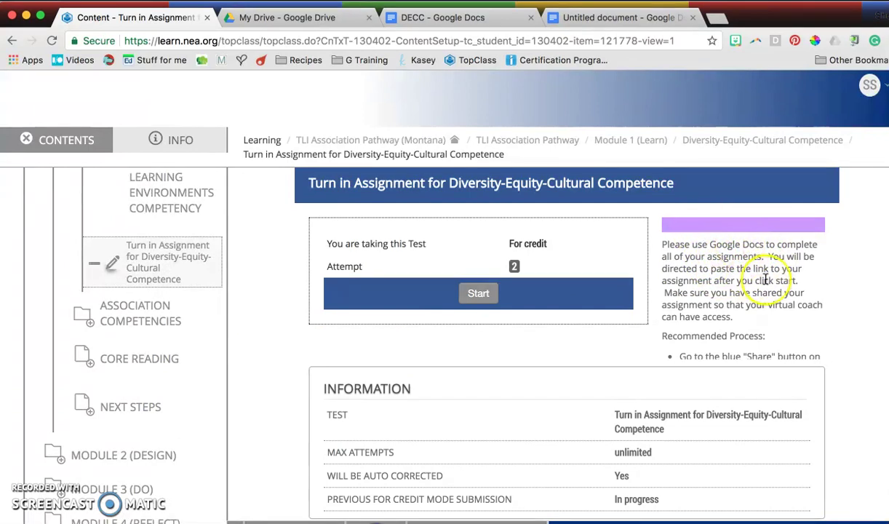
scroll(764, 274, "down", 1)
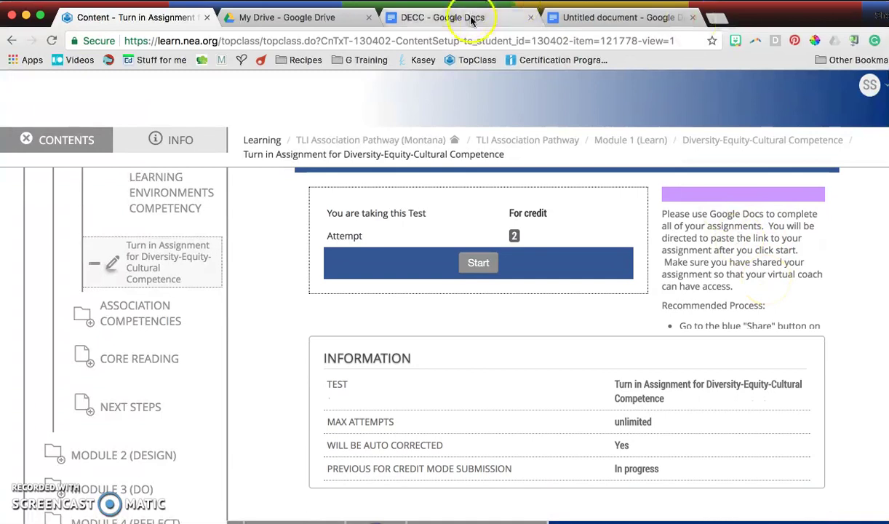
Compare the untitled document with the assignment page, then bring up the DECC document
left_click(582, 18)
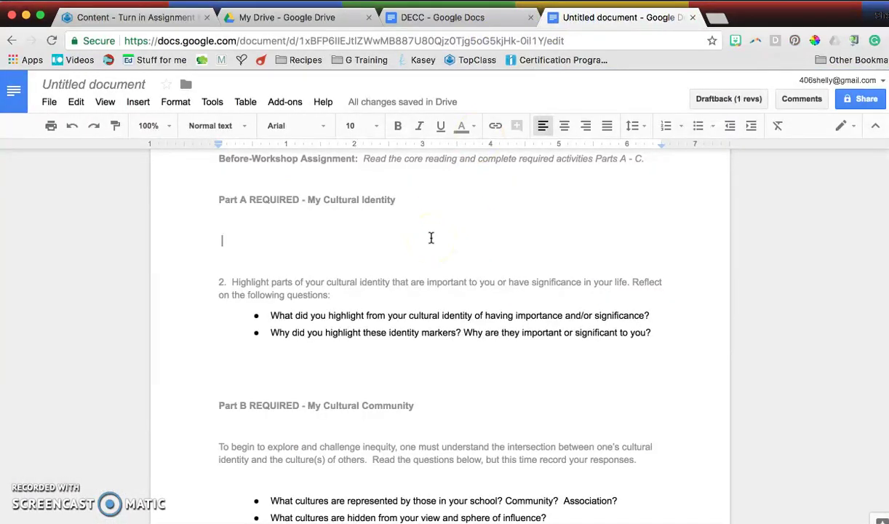
left_click(182, 17)
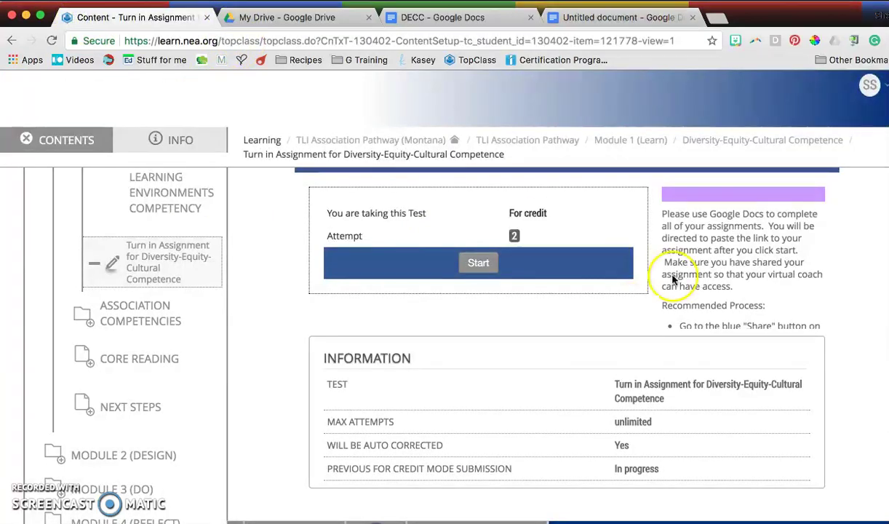
scroll(786, 267, "down", 1)
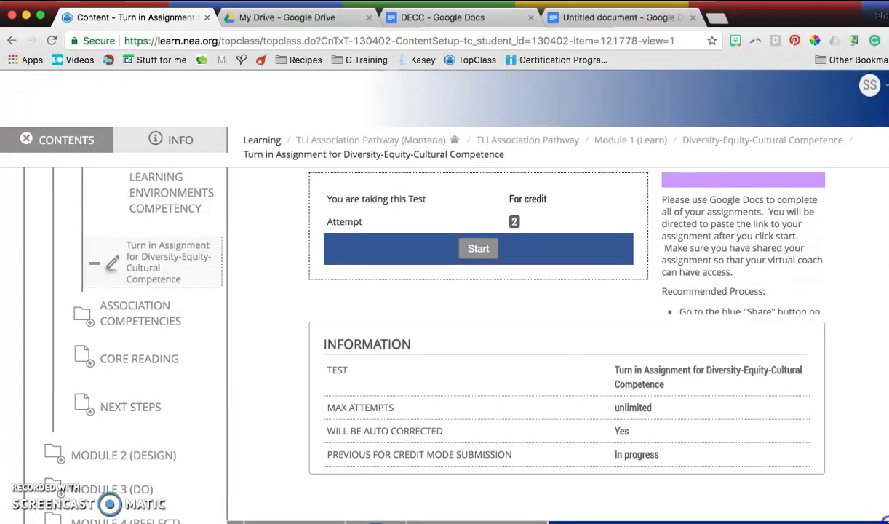
mouse_move(375, 520)
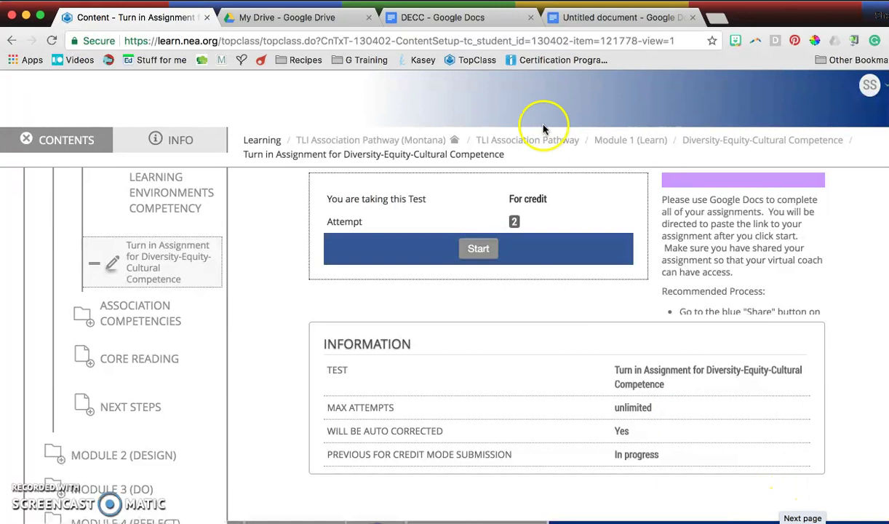
left_click(448, 17)
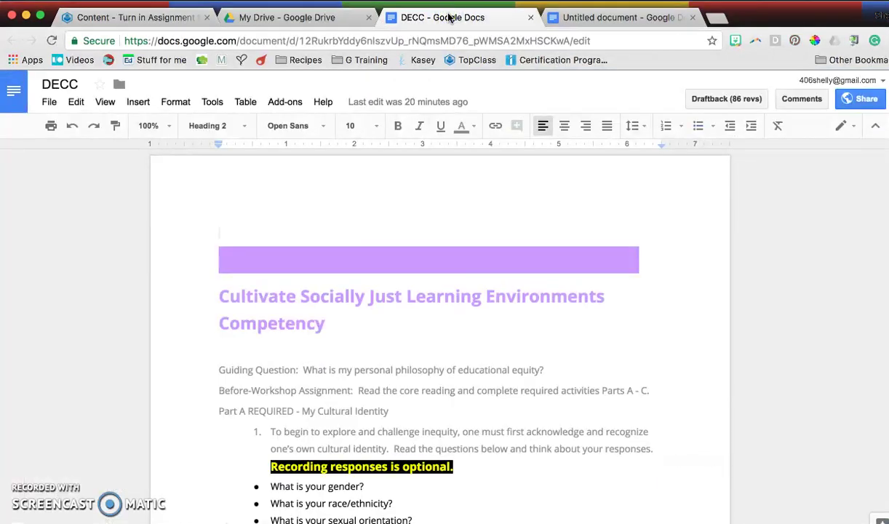
Set the DECC document's link sharing to anyone with the link, Can comment, and save
left_click(863, 99)
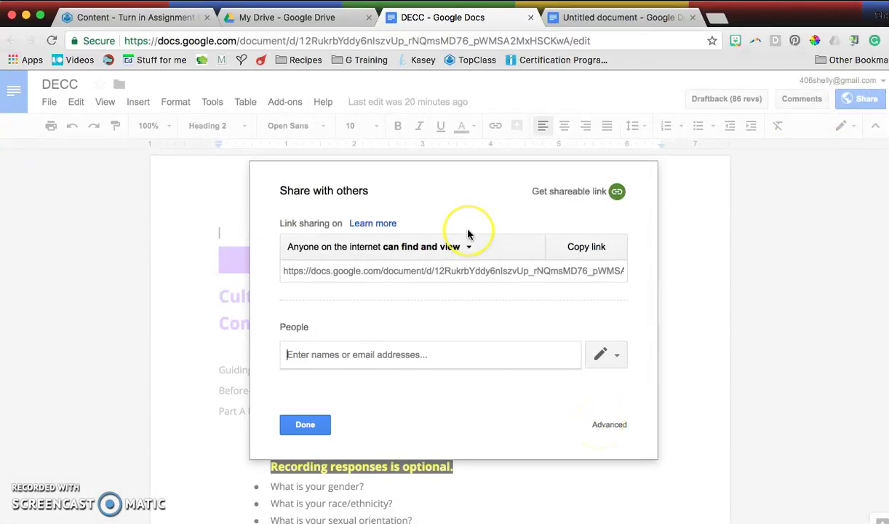
left_click(318, 425)
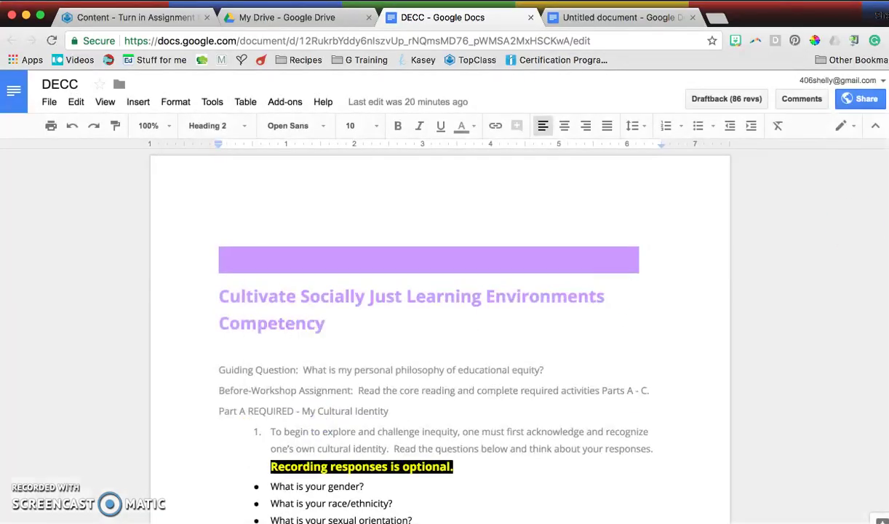
left_click(863, 100)
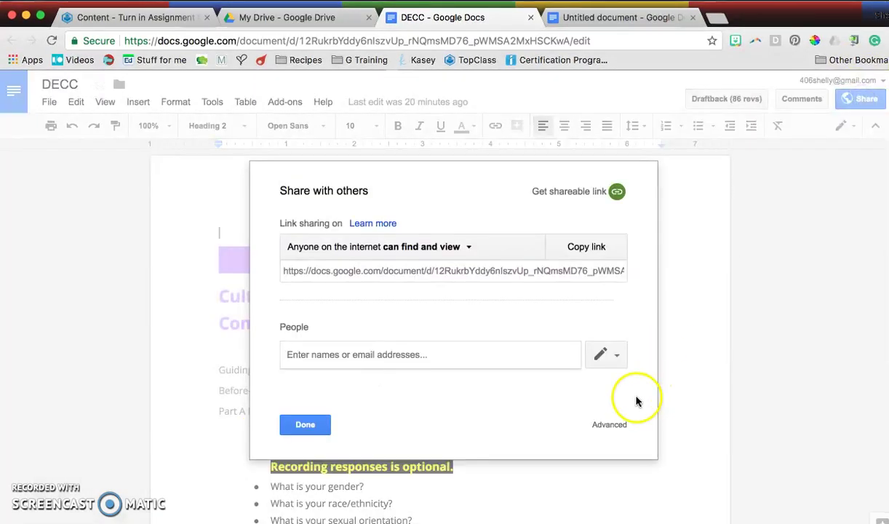
left_click(609, 425)
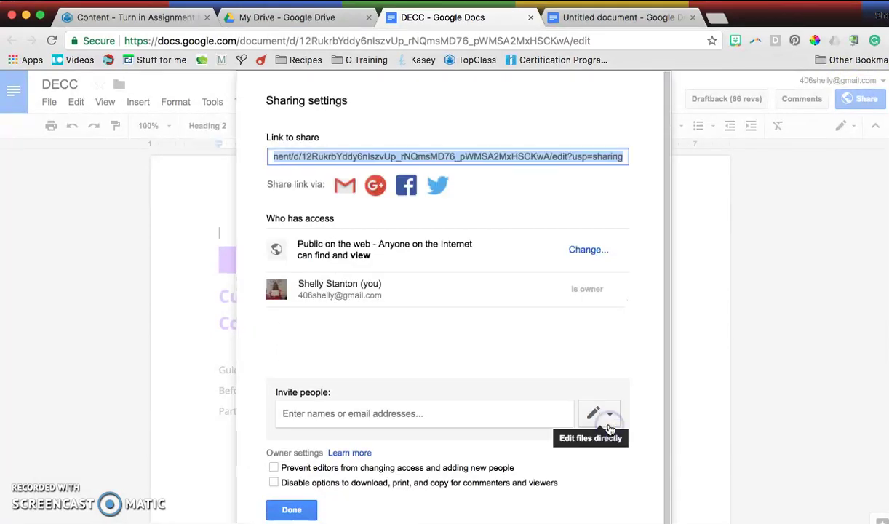
left_click(586, 249)
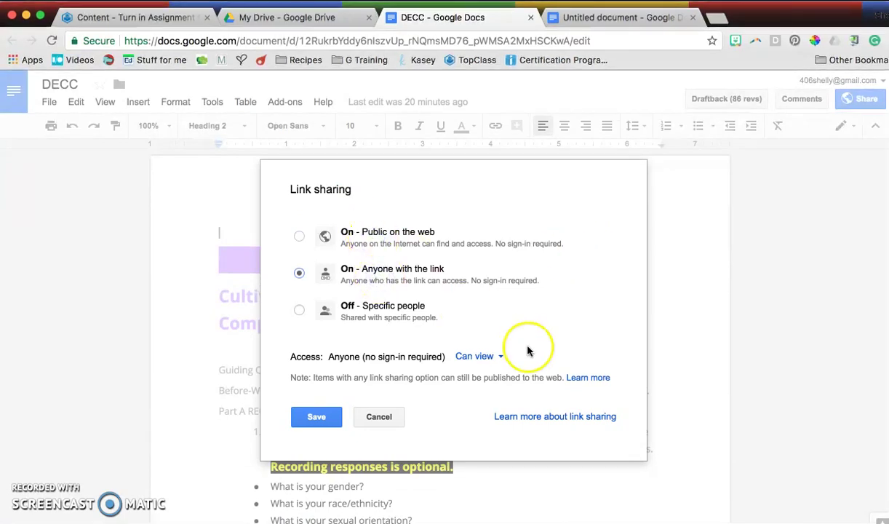
left_click(500, 357)
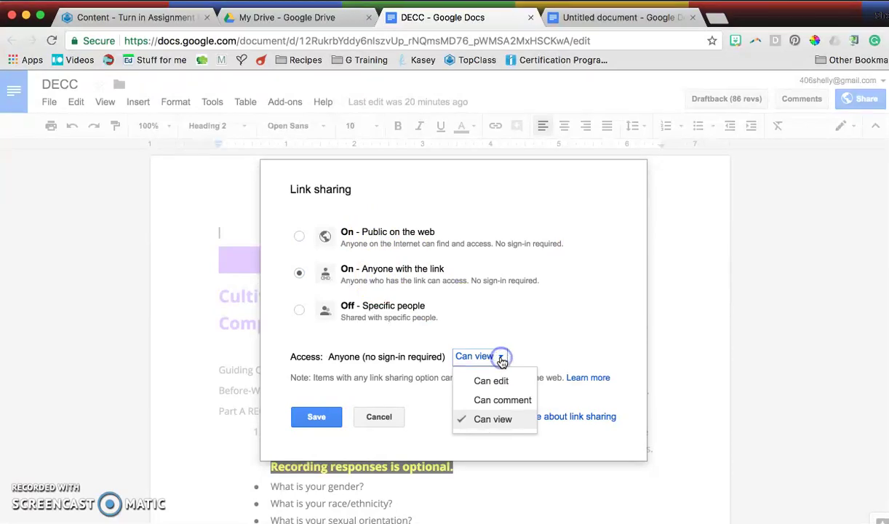
left_click(505, 401)
left_click(320, 420)
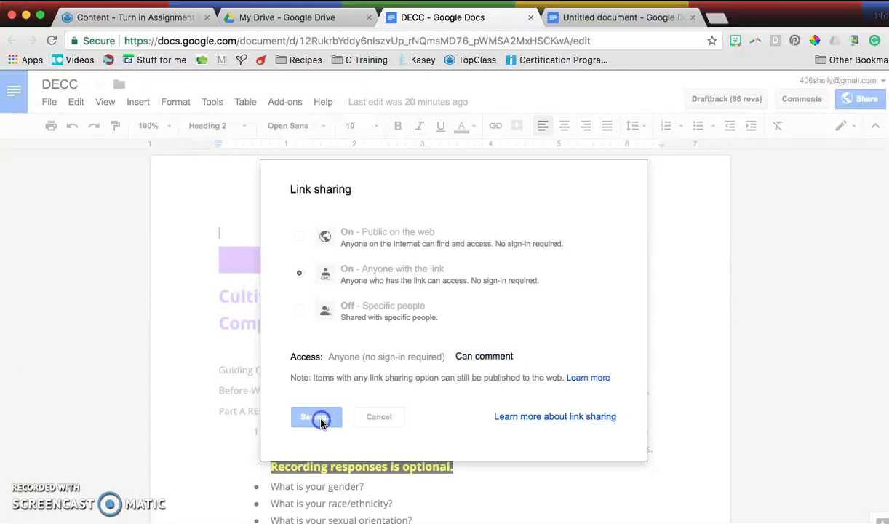
left_click(298, 511)
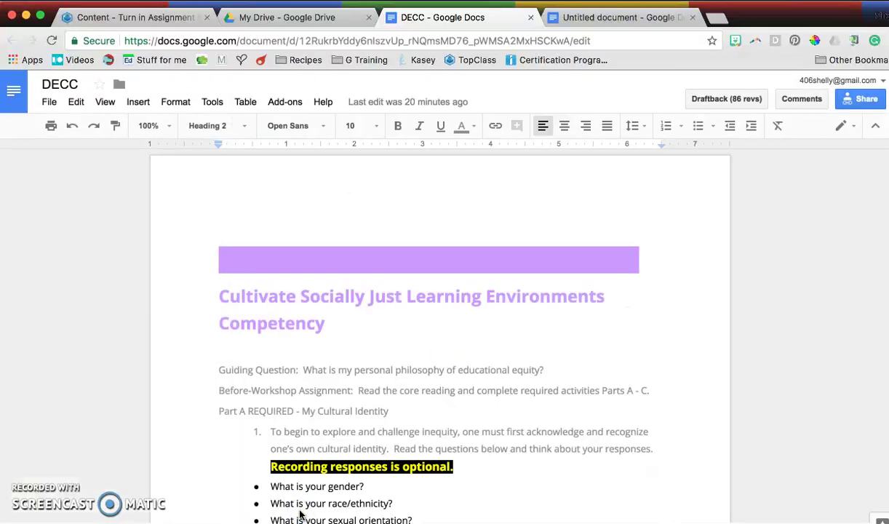
left_click(330, 282)
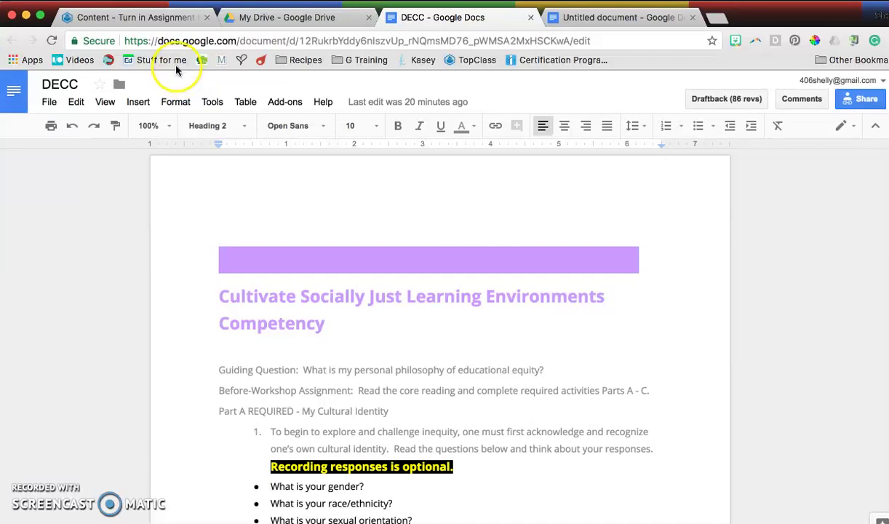
left_click(108, 17)
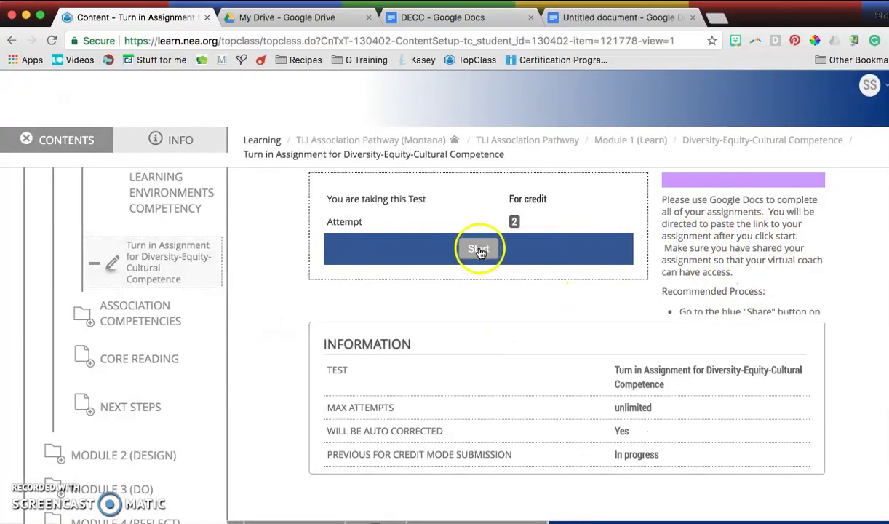
left_click(442, 17)
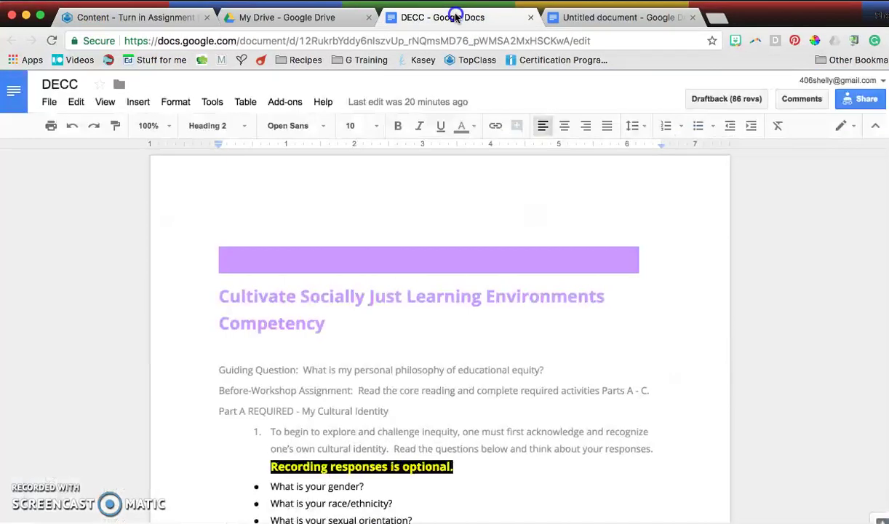
left_click(861, 99)
left_click(602, 426)
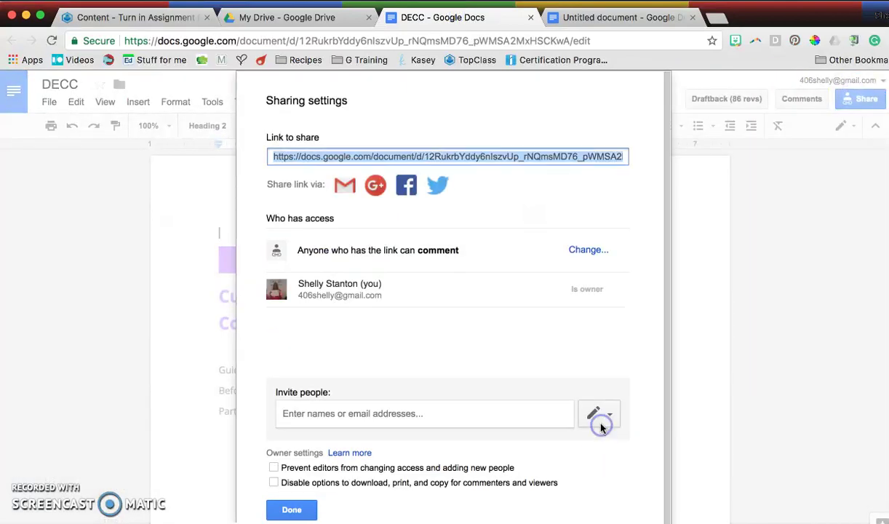
left_click(583, 248)
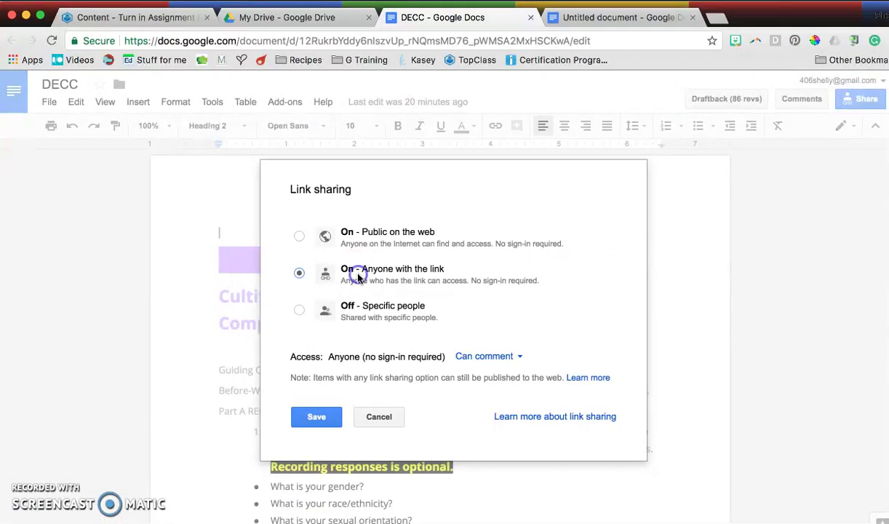
left_click(510, 356)
left_click(511, 395)
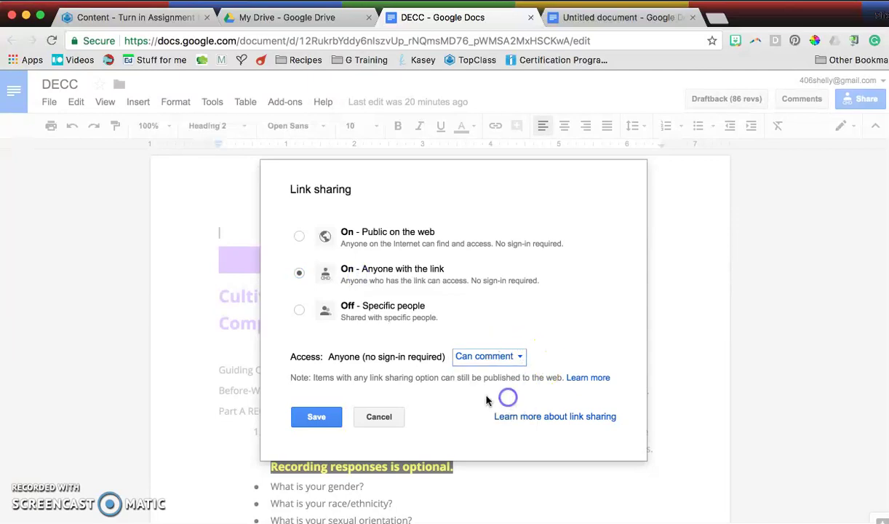
left_click(316, 416)
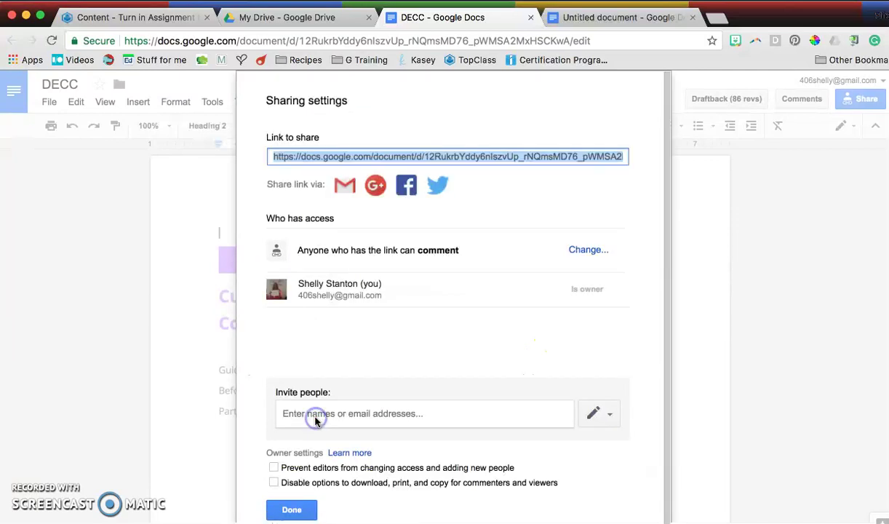
left_click(292, 509)
Start attempt 2 of Turn in Assignment and place the cursor in the link answer box
left_click(145, 19)
left_click(493, 265)
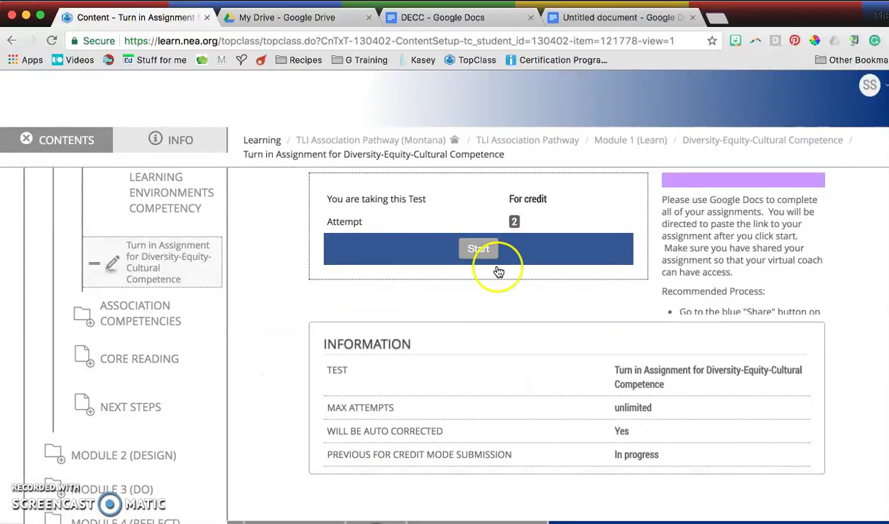
left_click(474, 249)
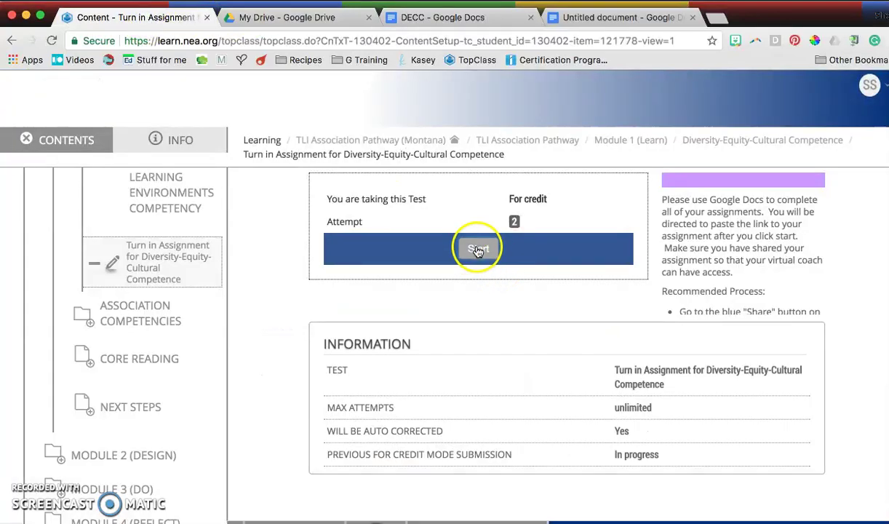
left_click(478, 293)
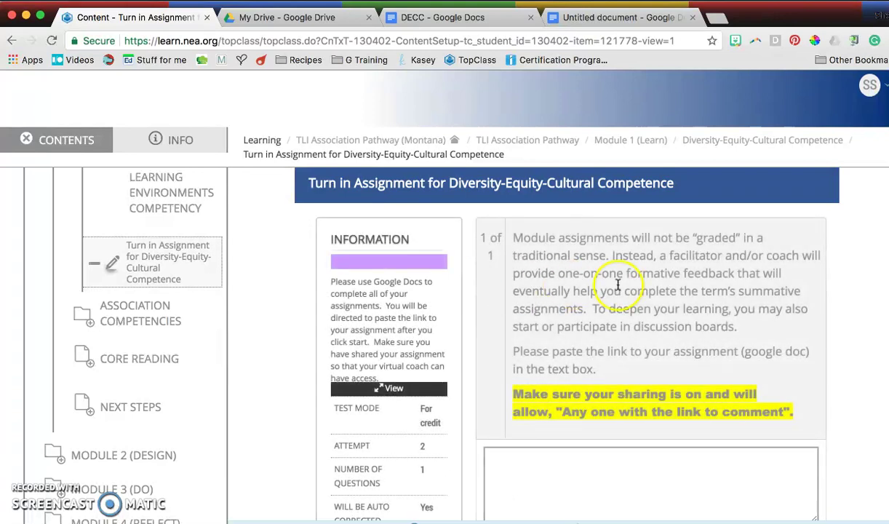
scroll(571, 384, "down", 1)
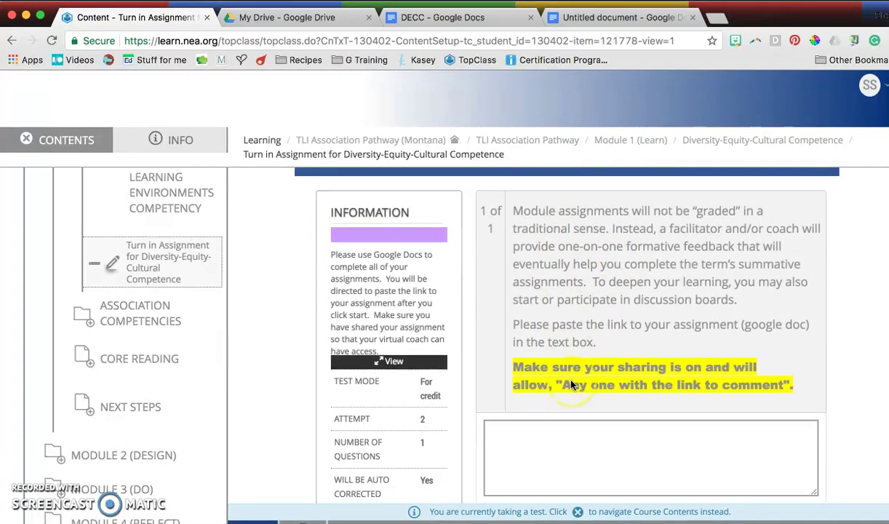
left_click(538, 448)
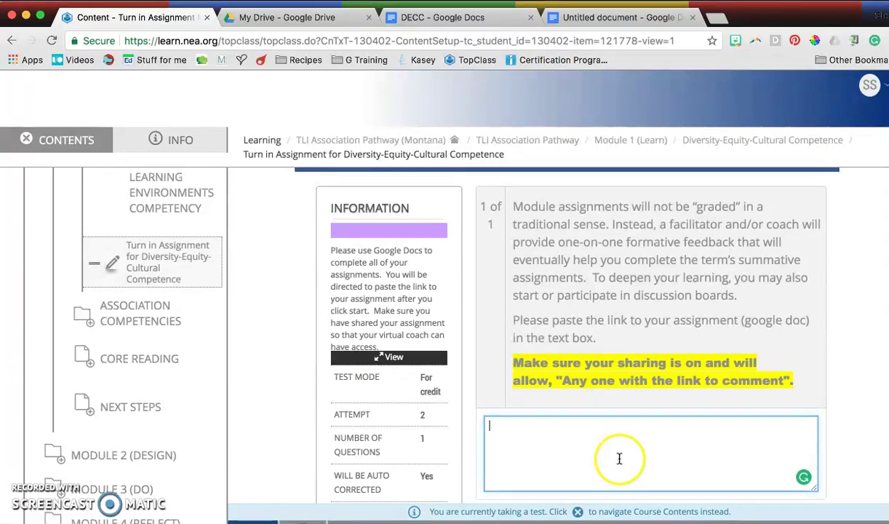
Copy the DECC document's shareable link from its sharing settings
left_click(479, 22)
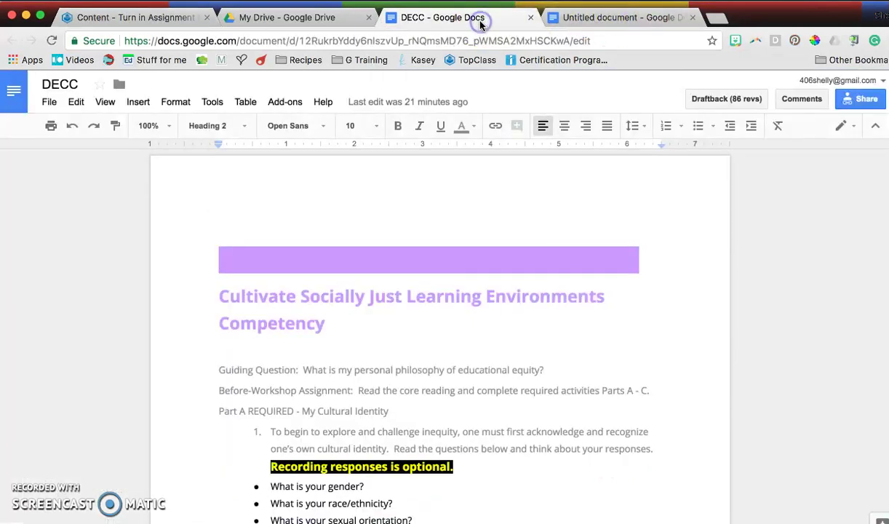
left_click(857, 105)
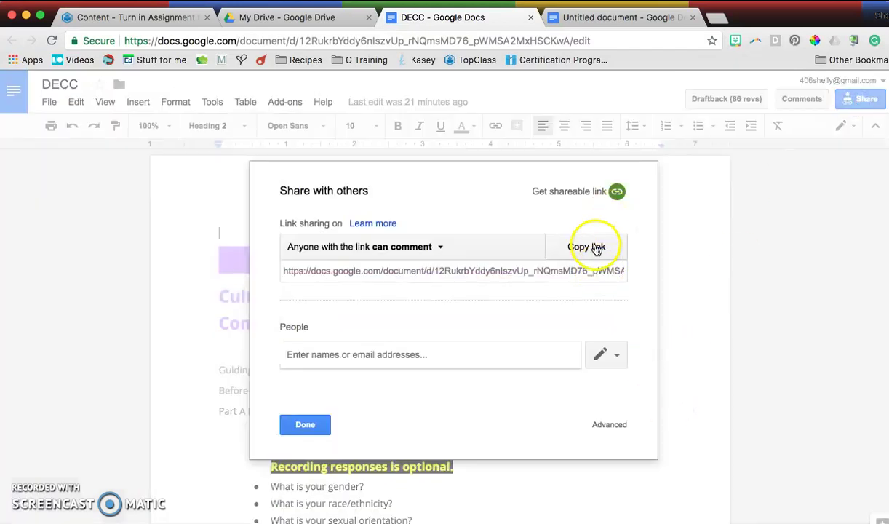
left_click(595, 249)
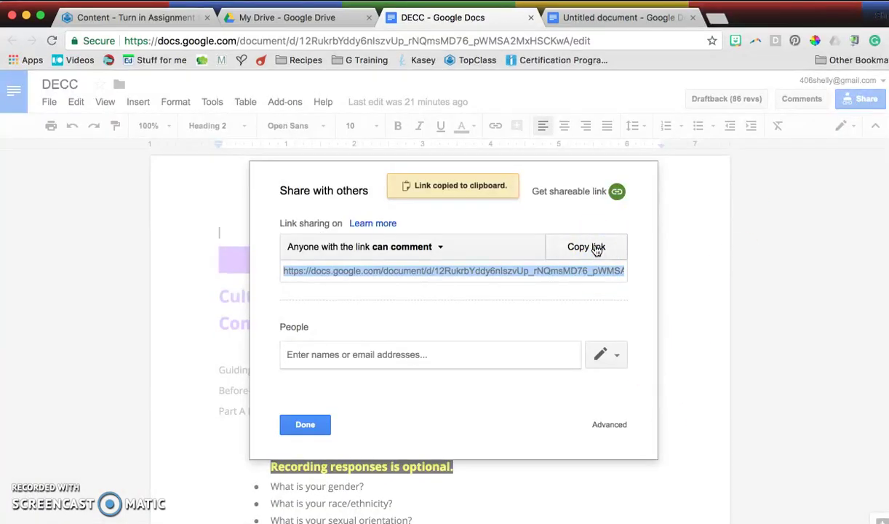
left_click(303, 423)
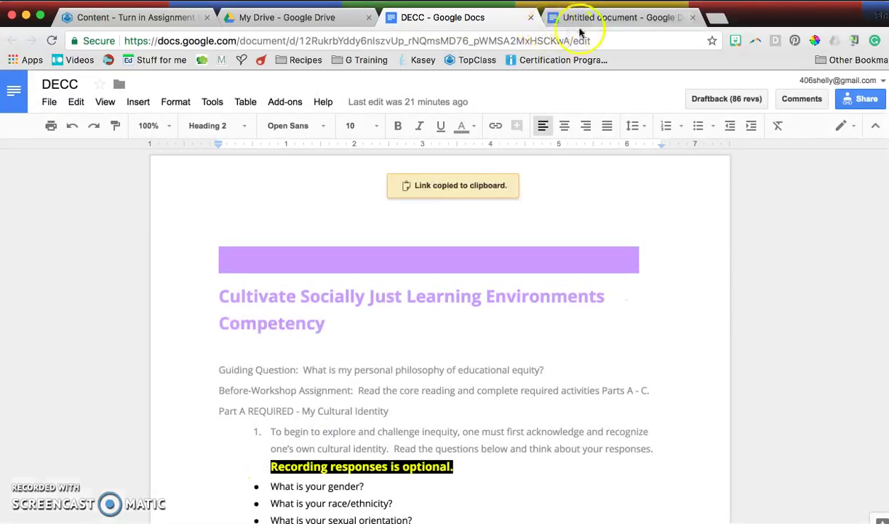
left_click(592, 40)
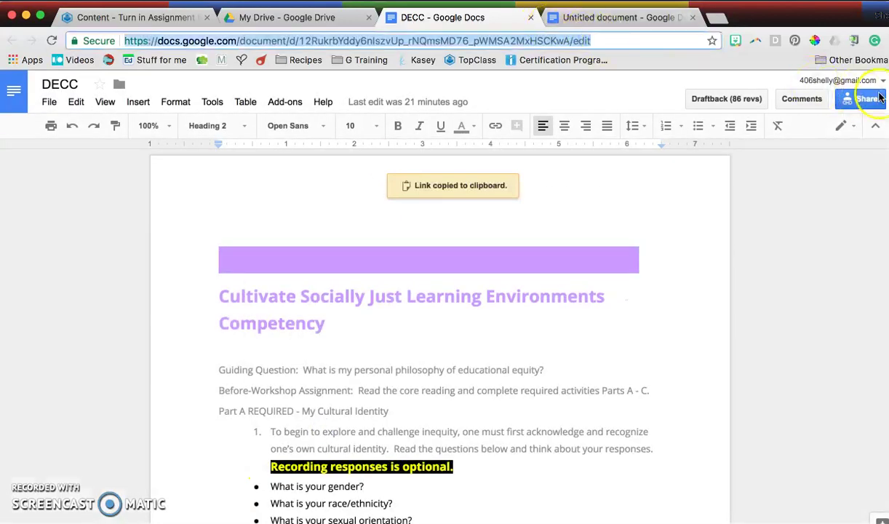
Paste the DECC Google Doc link into the Turn in Assignment answer box
left_click(130, 9)
left_click(591, 442)
key("ctrl+v")
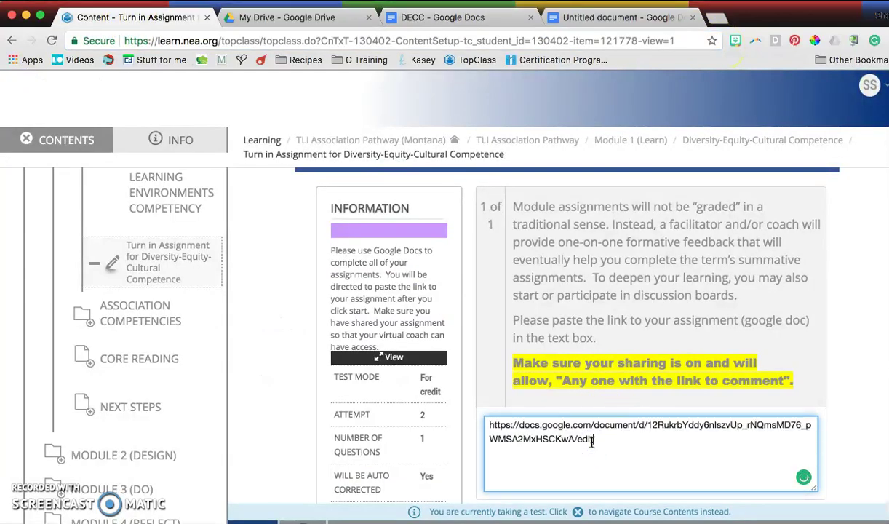